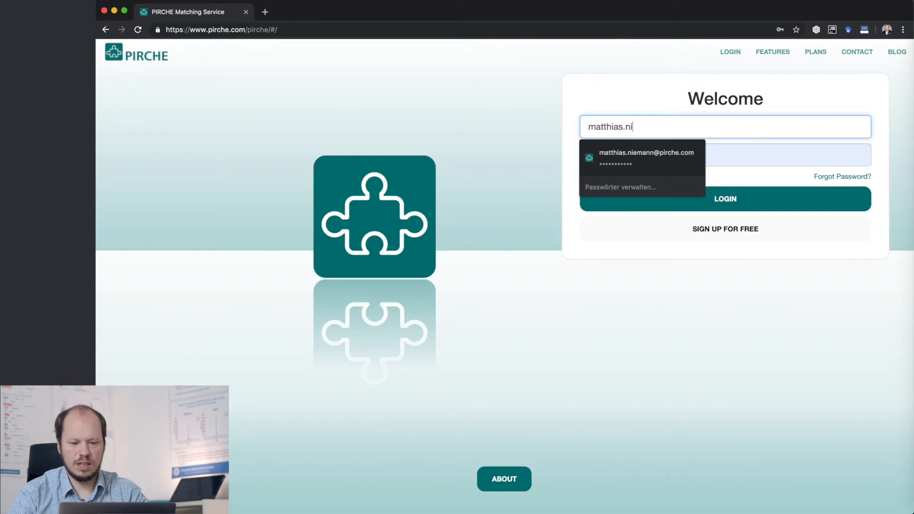
# - Log in with the saved demo account e-mail and the account password
pyautogui.press('Down')
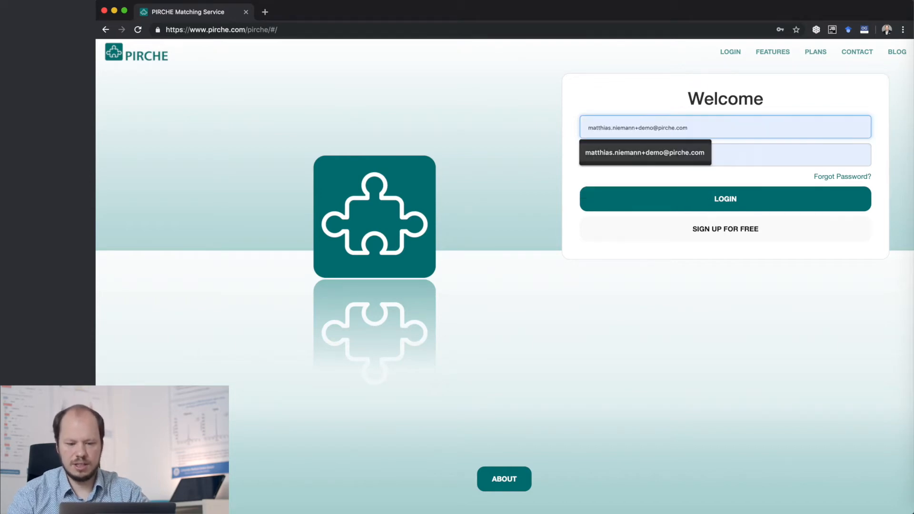
pyautogui.press('Return')
pyautogui.press('Return')
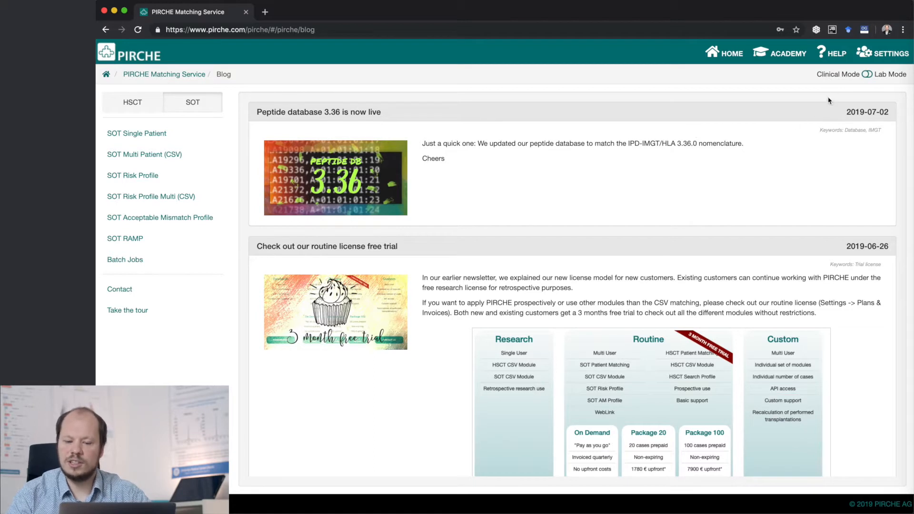
# - Open the custom population configuration and name the new population "Kidney High 2018"
pyautogui.click(874, 56)
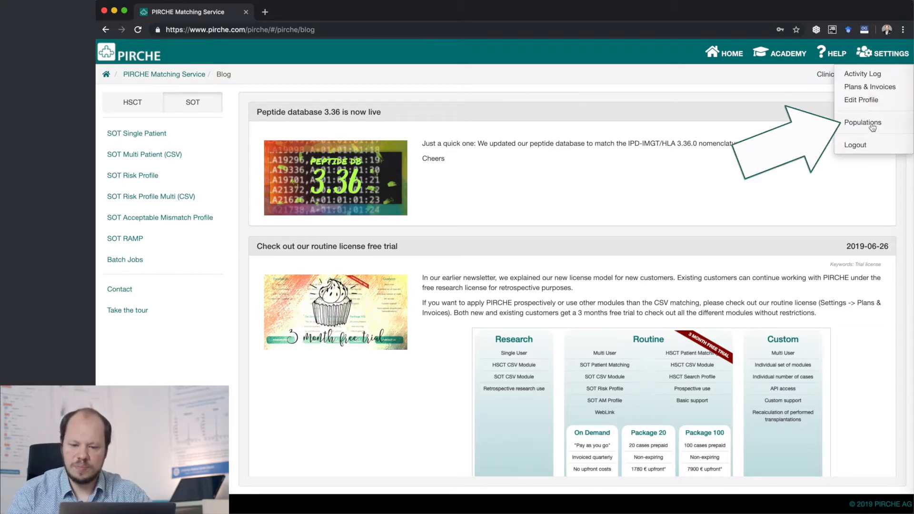
pyautogui.click(891, 124)
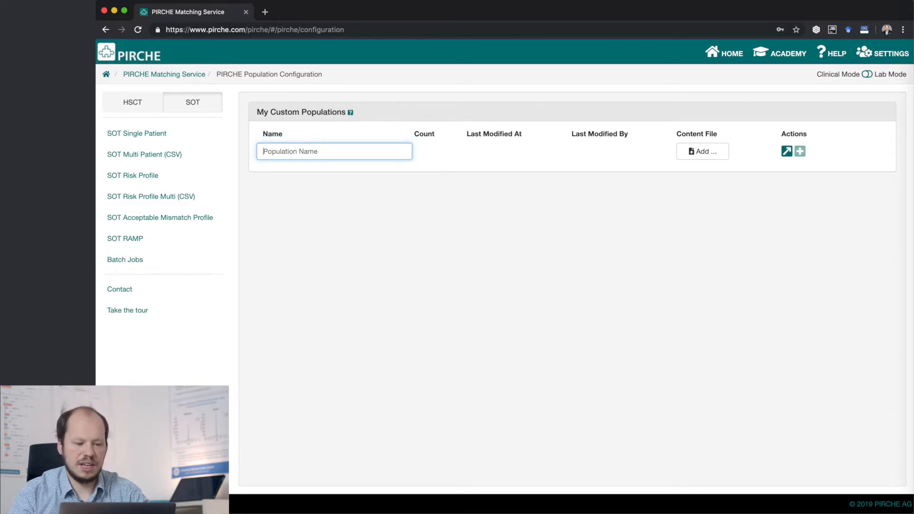
pyautogui.write('Kidney ')
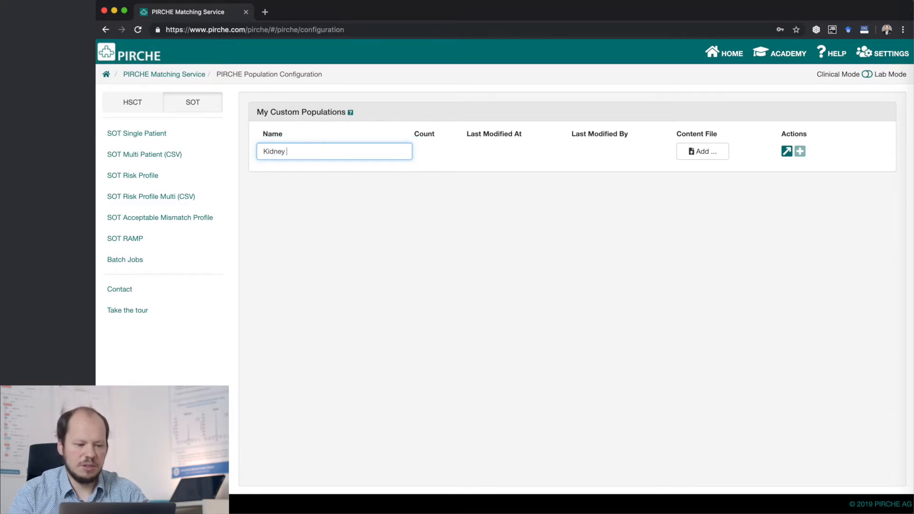
pyautogui.write('High 2018')
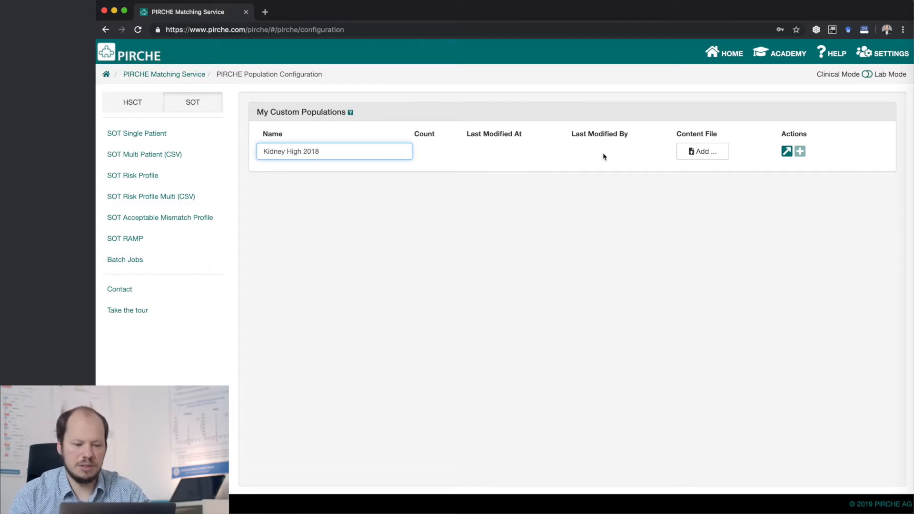
# - Attach high_res.csv as the content file of Kidney High 2018 and add the population
pyautogui.click(718, 157)
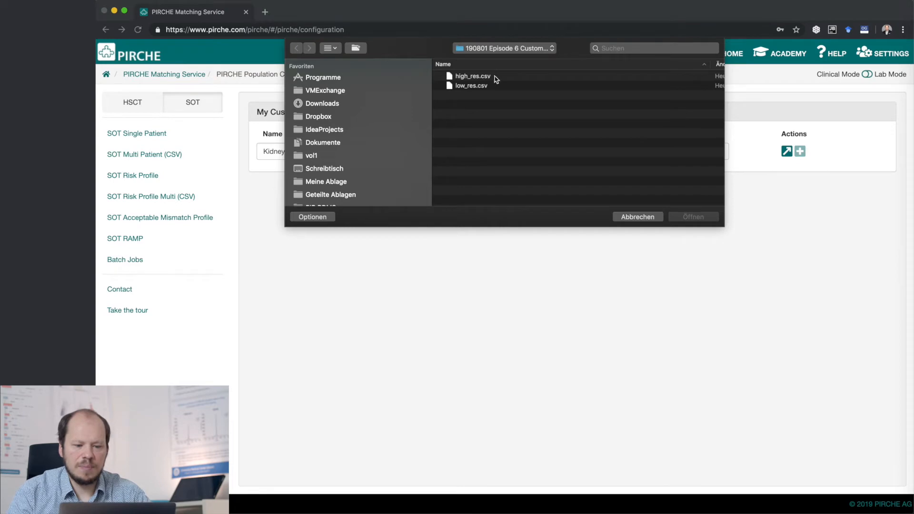
pyautogui.click(498, 77)
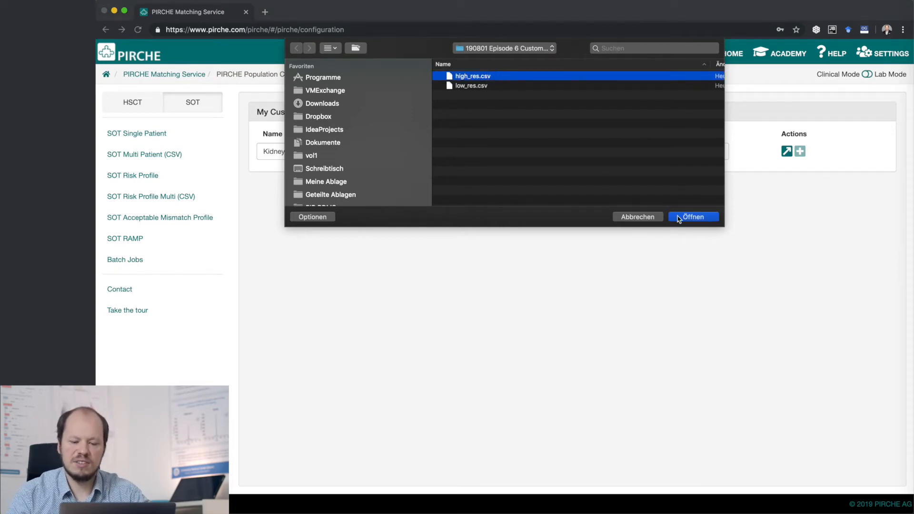
pyautogui.click(679, 217)
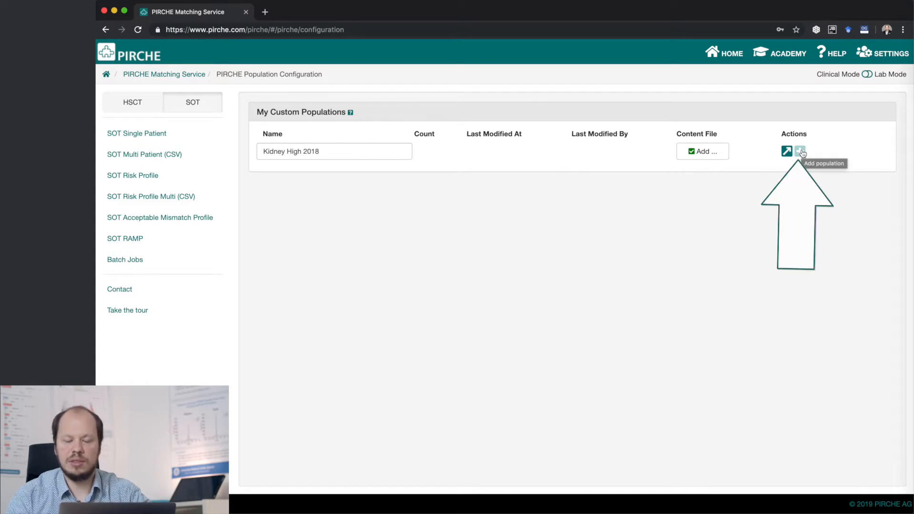
pyautogui.click(800, 152)
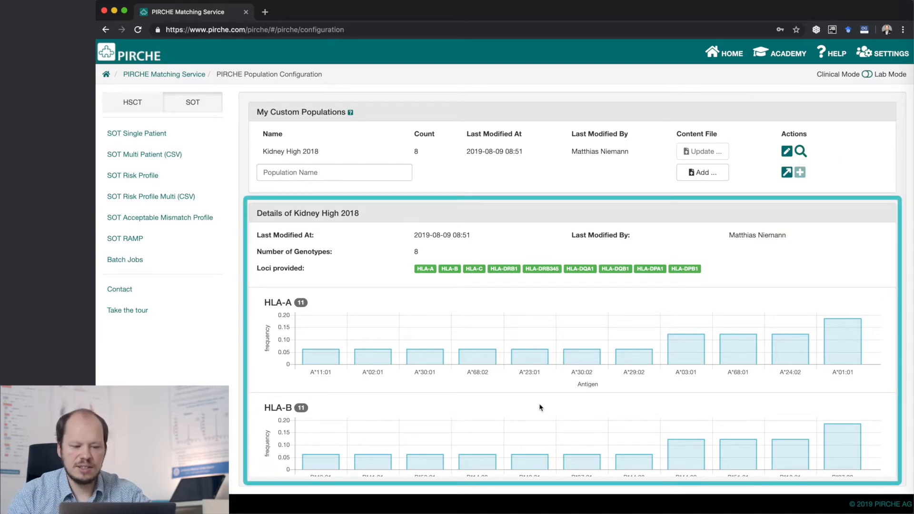
# - Examine the allele frequency charts of Kidney High 2018, including the exact frequency of A*01:01
pyautogui.scroll(-4, 540, 408)
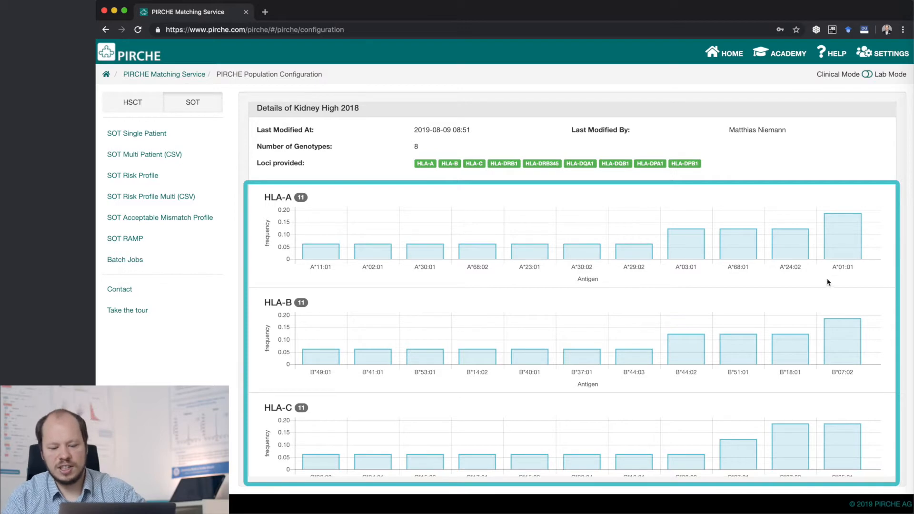
pyautogui.moveTo(857, 255)
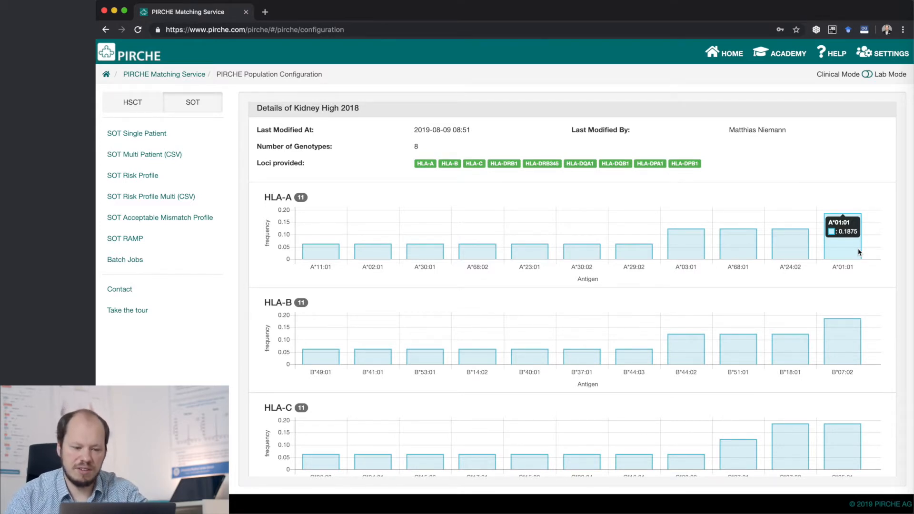
pyautogui.scroll(3, 861, 209)
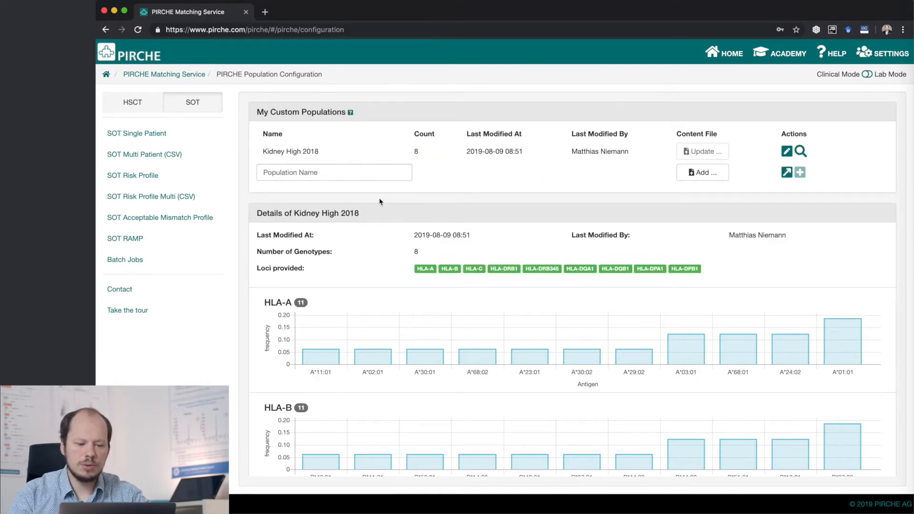
# - Name a second custom population "Kidney Low 2017" and attach low_res.csv as its content file
pyautogui.click(370, 174)
pyautogui.write('K')
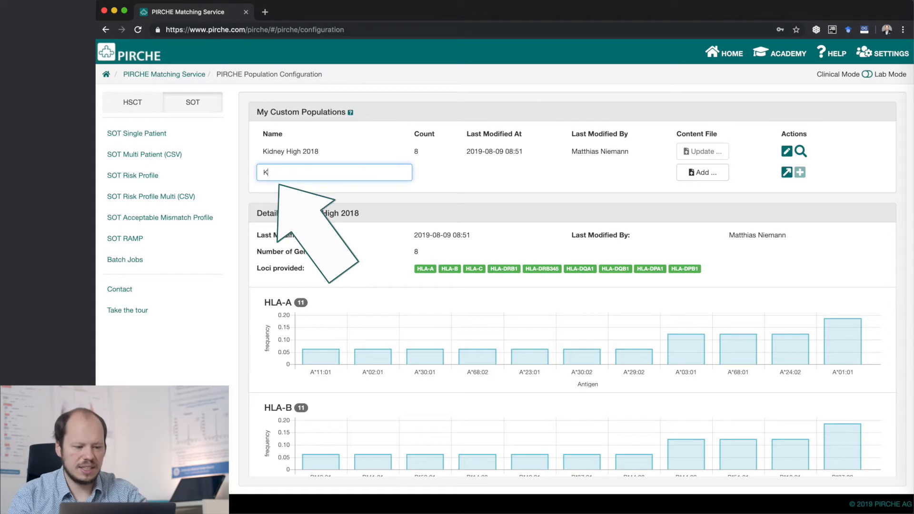
pyautogui.write('idney Low 2017')
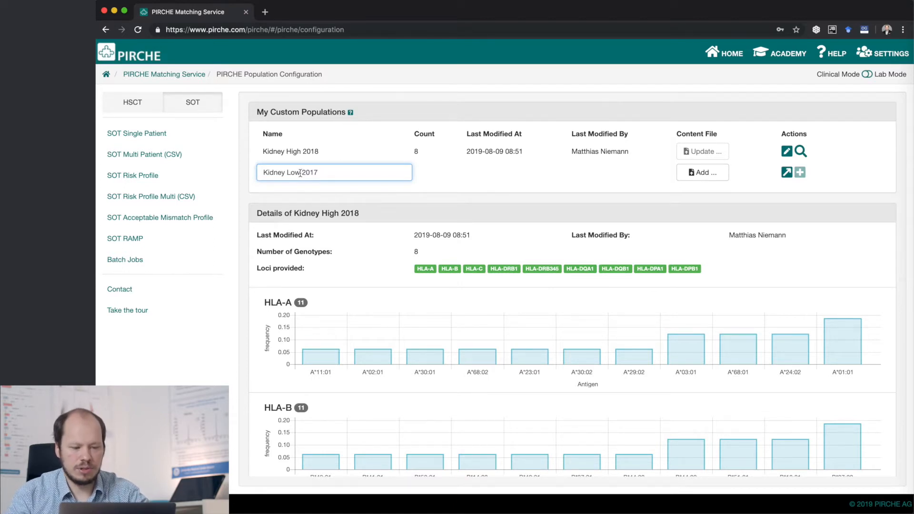
pyautogui.click(691, 173)
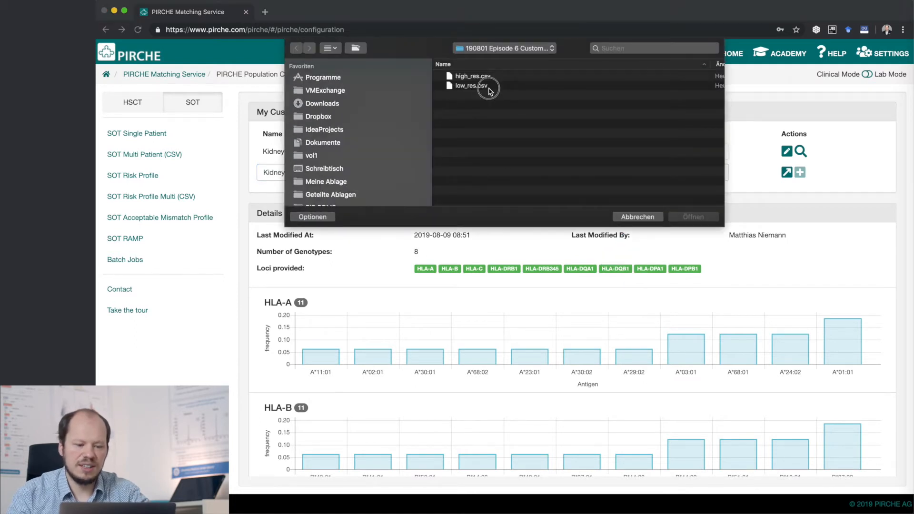
pyautogui.click(489, 90)
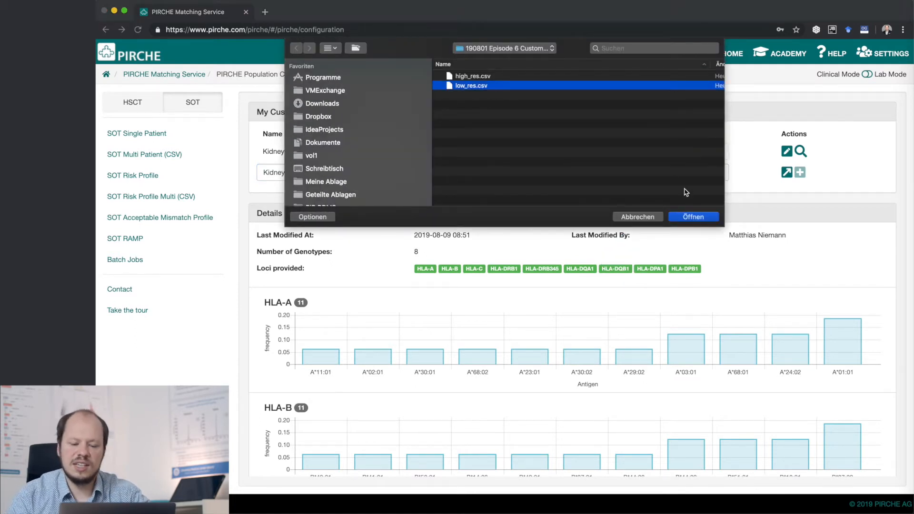
pyautogui.click(701, 217)
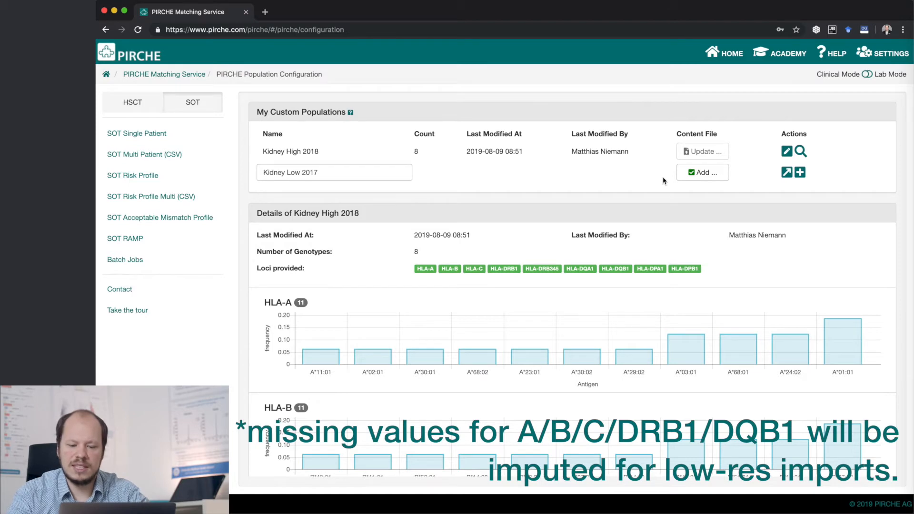
# - Set Kidney Low 2017 to low resolution with NMDP EUR haplotypes (2007) as reference and add the population
pyautogui.click(790, 176)
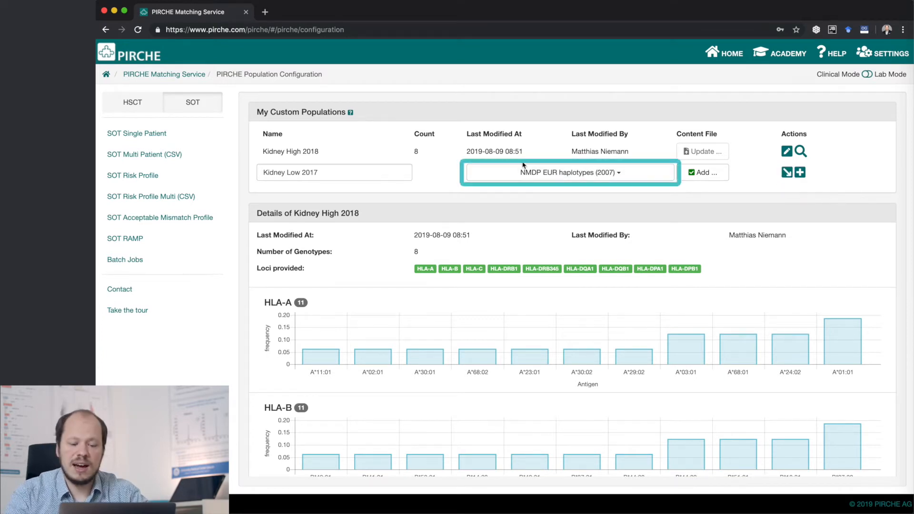
pyautogui.click(651, 173)
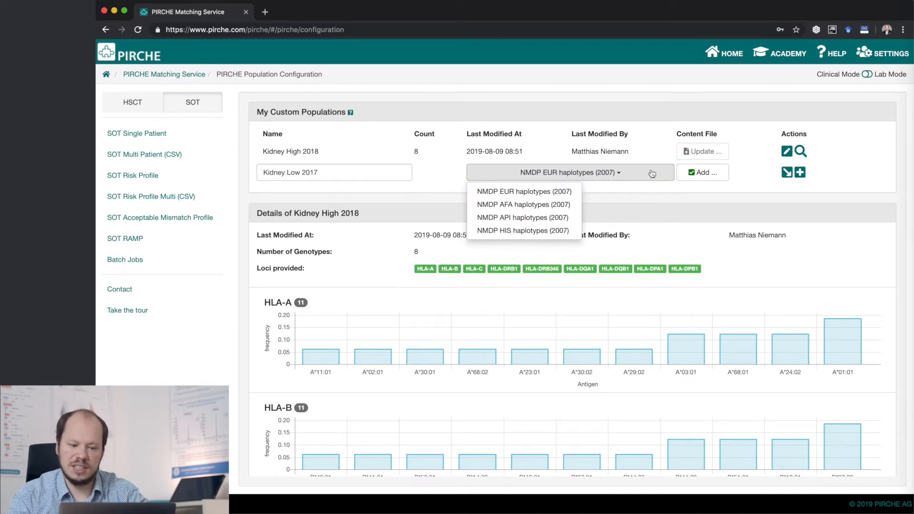
pyautogui.click(556, 196)
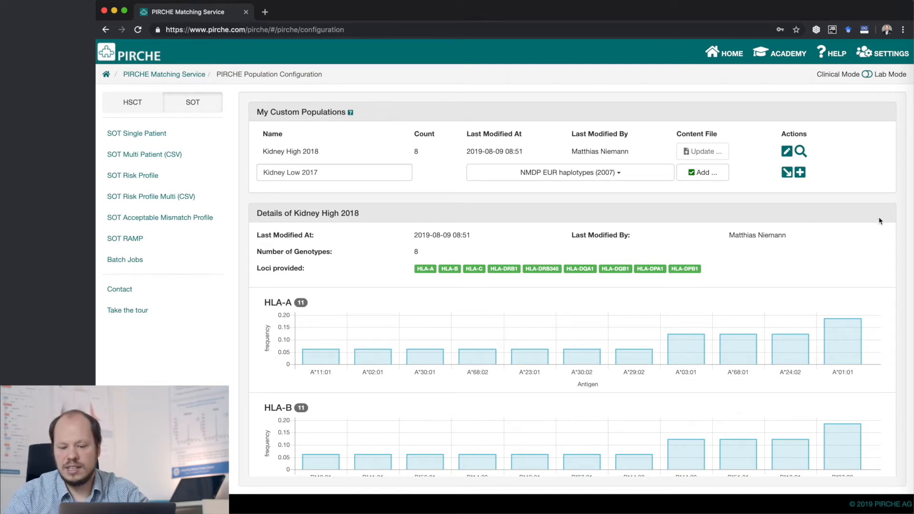
pyautogui.click(800, 173)
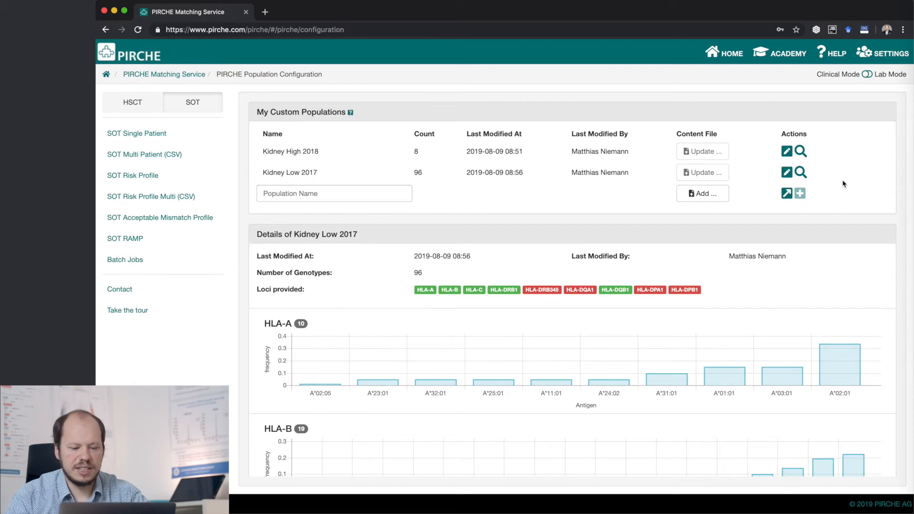
# - Examine the HLA-A frequency chart of Kidney Low 2017, checking the A*02:01 and A*02:05 bars
pyautogui.scroll(-5, 842, 184)
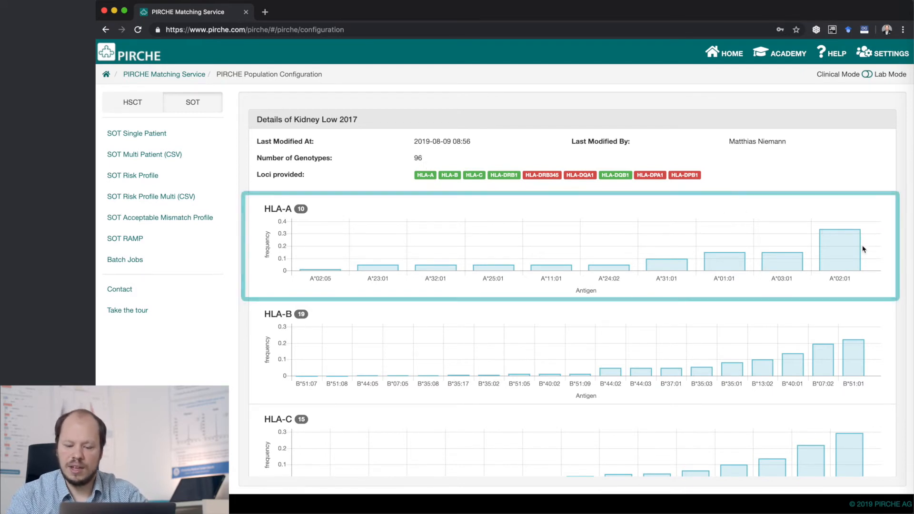
pyautogui.moveTo(836, 263)
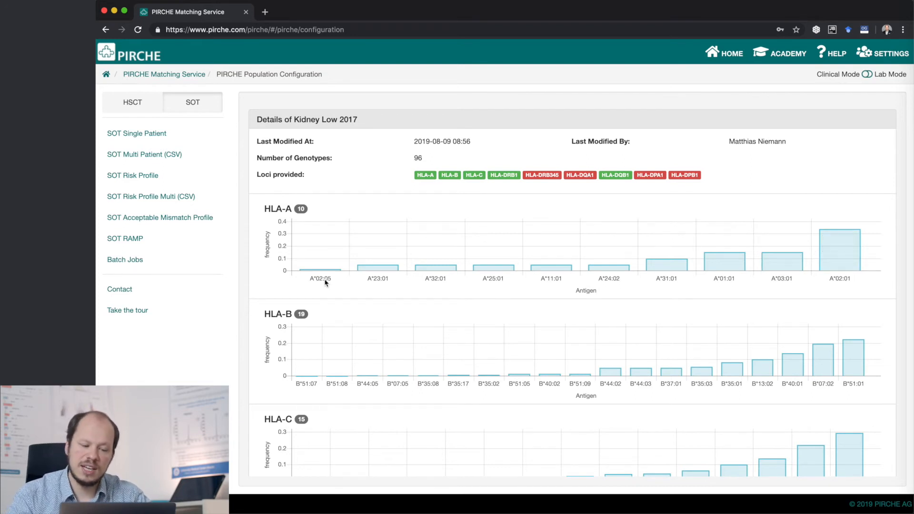
pyautogui.moveTo(320, 273)
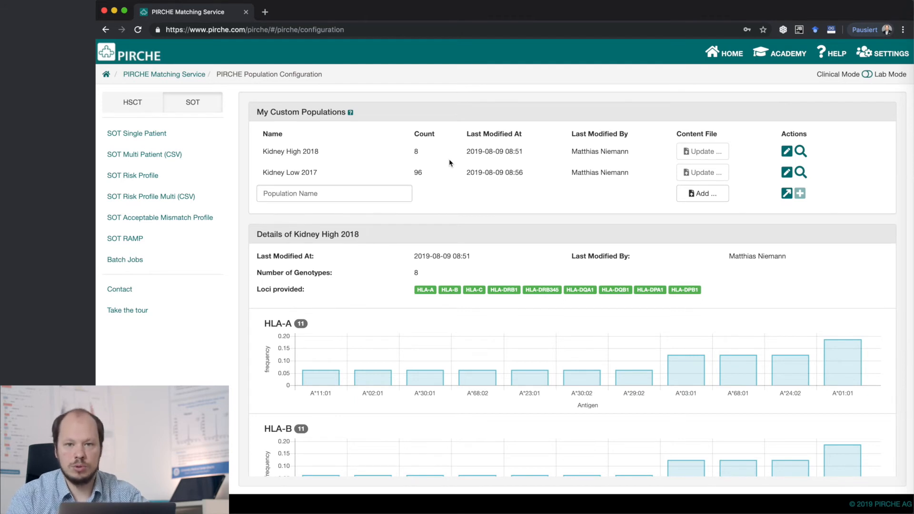
# - Review the population choices offered for the patient in SOT Single Patient and in the SOT Risk Profile settings
pyautogui.click(205, 140)
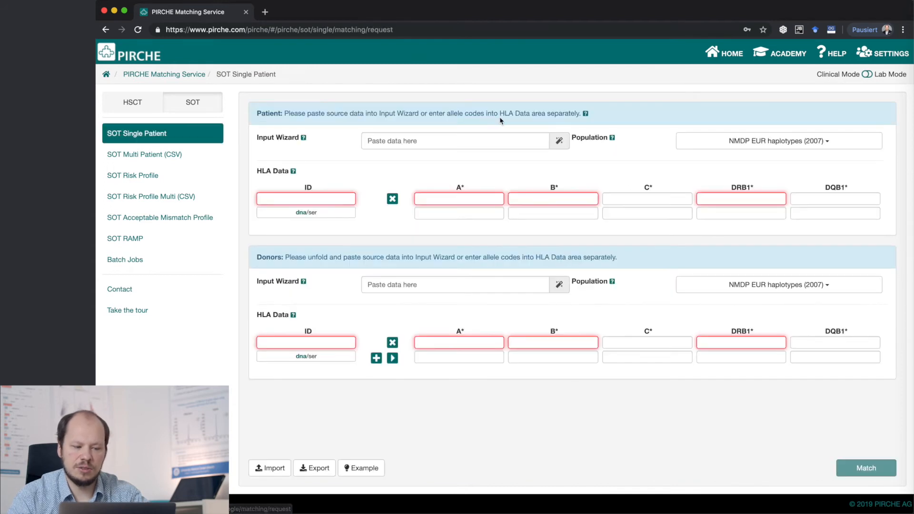
pyautogui.click(754, 143)
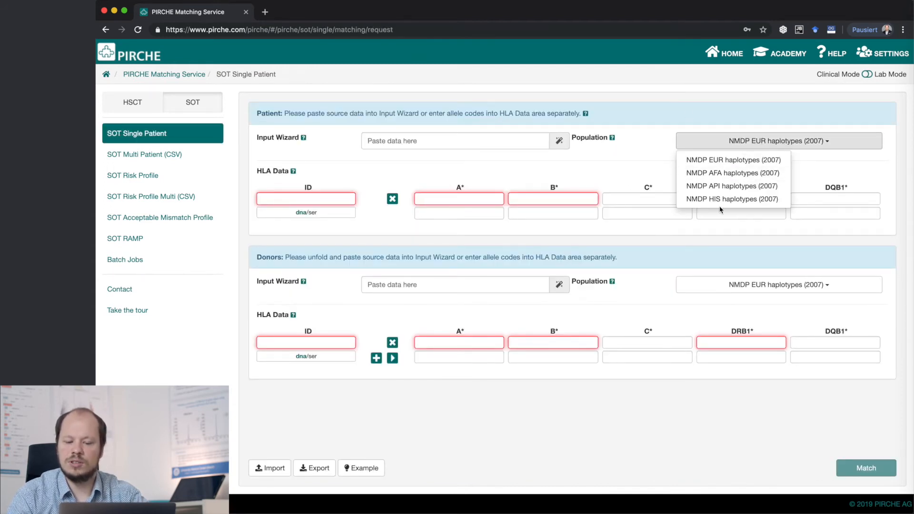
pyautogui.click(754, 164)
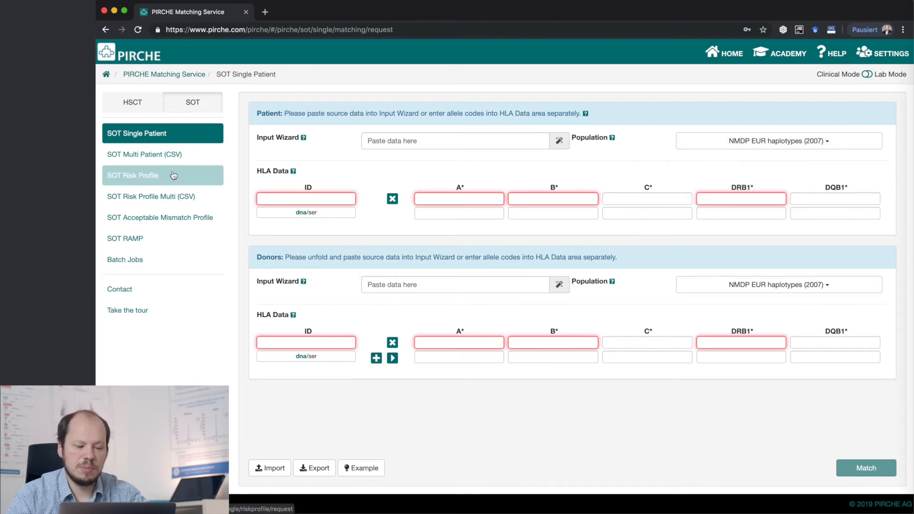
pyautogui.click(174, 176)
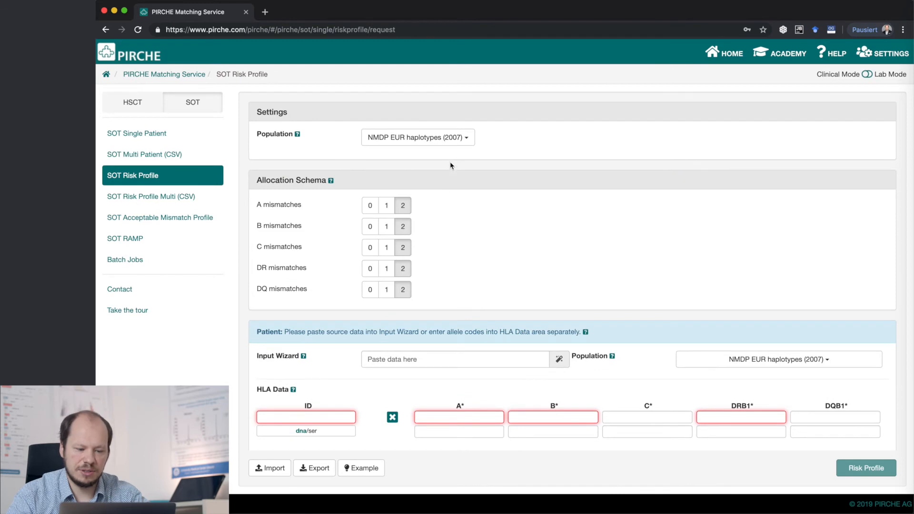
pyautogui.click(467, 143)
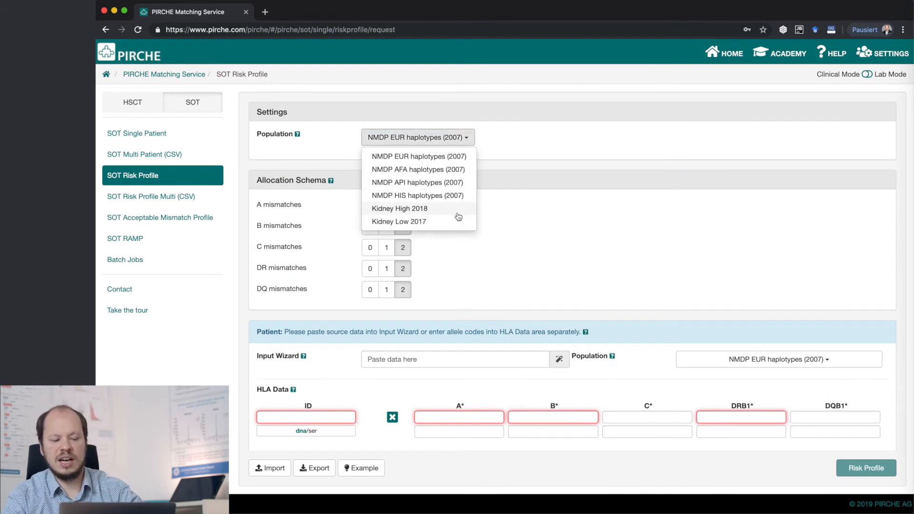
# - Check the settings' population choices in SOT Acceptable Mismatch Profile and SOT RAMP for the custom populations
pyautogui.click(206, 218)
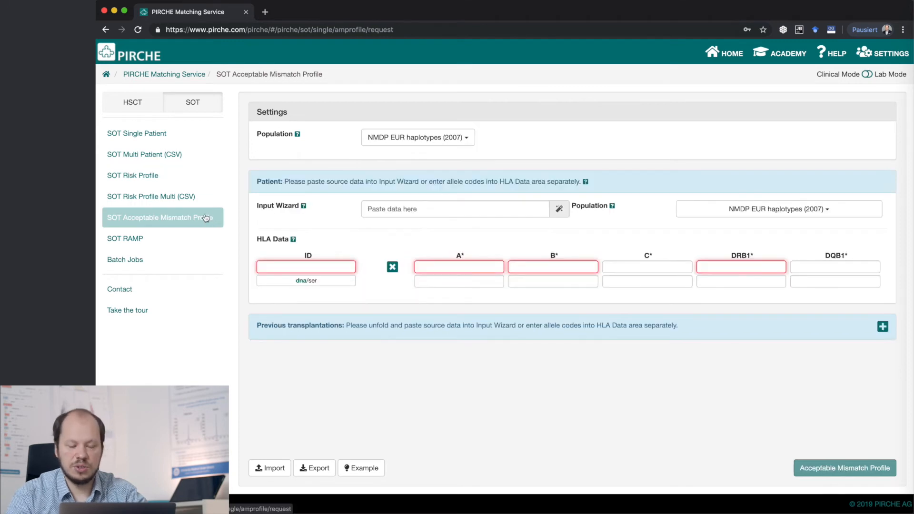
pyautogui.click(413, 142)
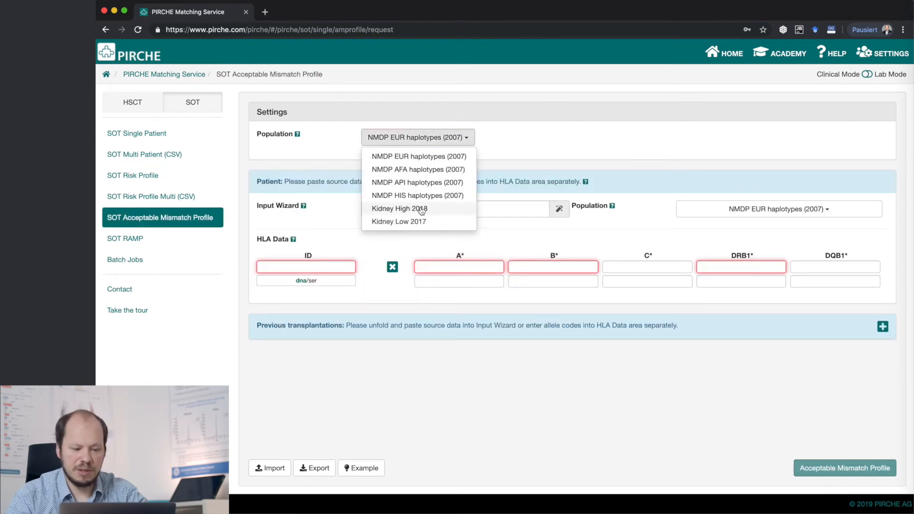
pyautogui.click(220, 243)
pyautogui.click(220, 242)
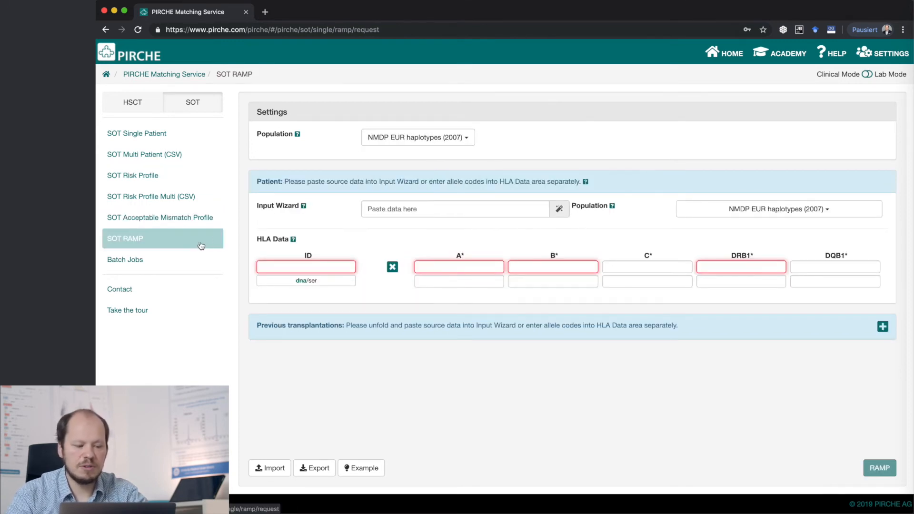
pyautogui.click(468, 140)
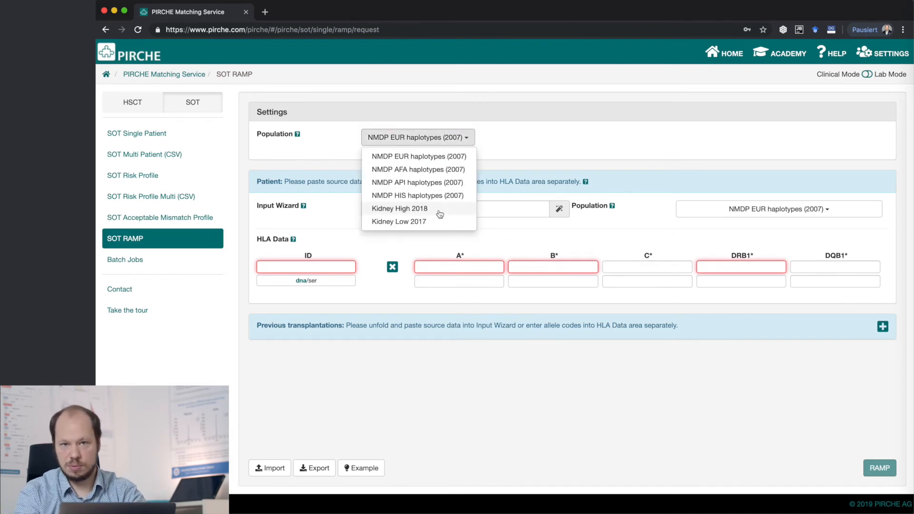
# - Switch to the HSCT modules and view the population choices in HSCT Search Profile
pyautogui.click(133, 102)
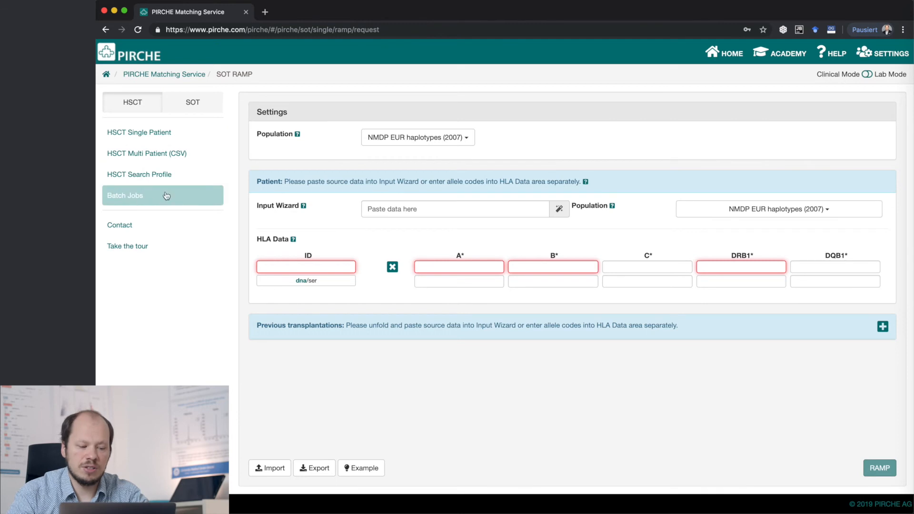
pyautogui.click(191, 184)
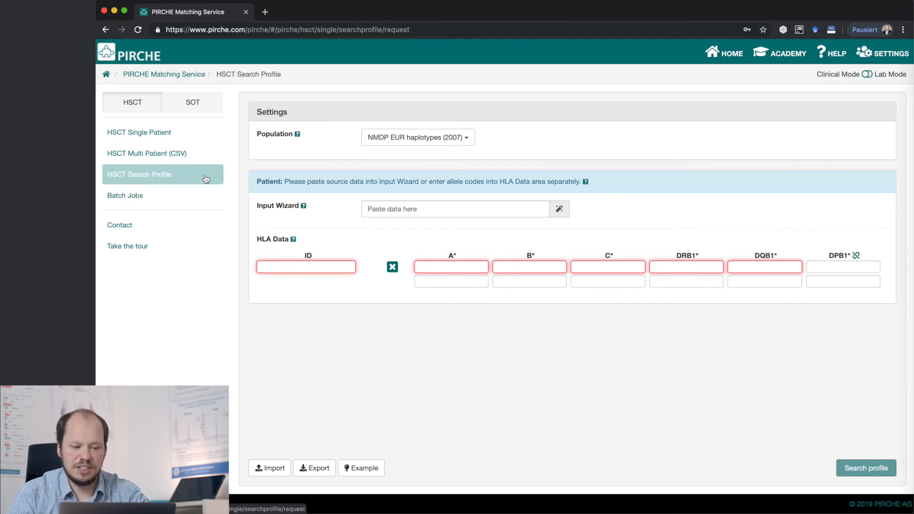
pyautogui.click(466, 140)
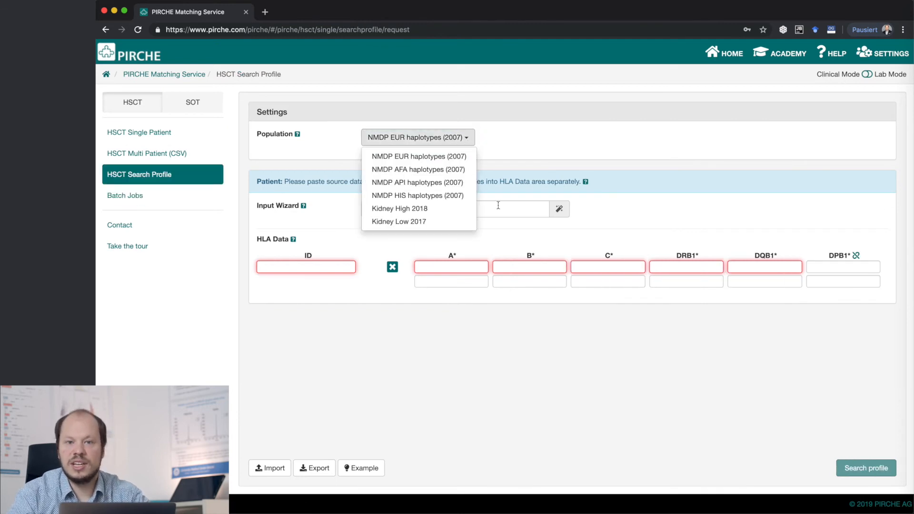